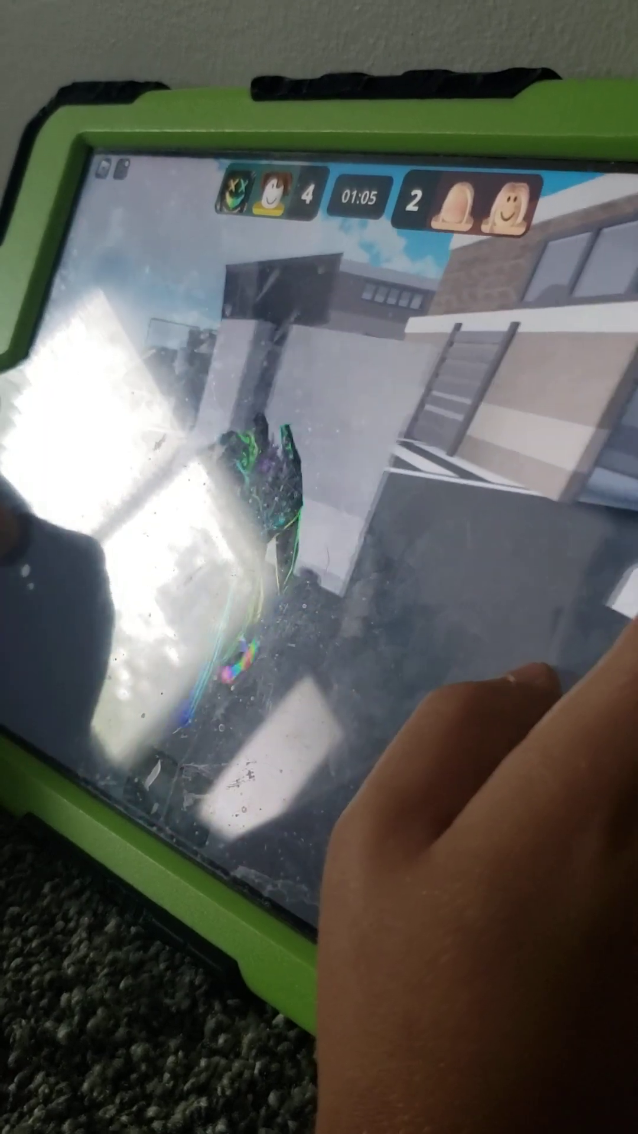
left_click_drag(531, 678, 523, 683)
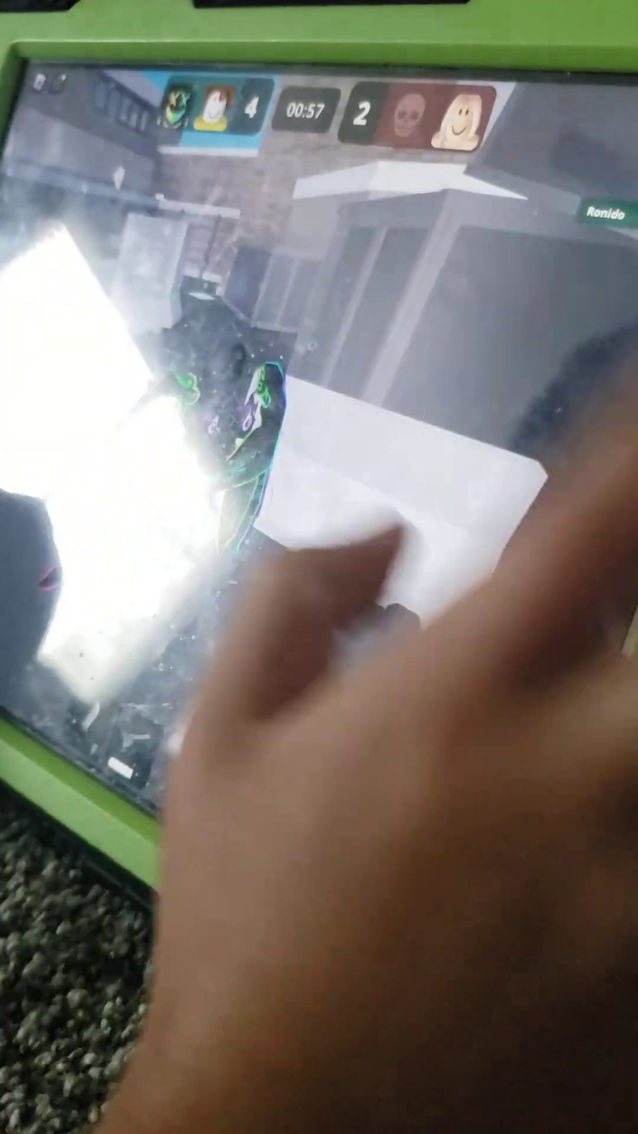
left_click_drag(389, 541, 408, 549)
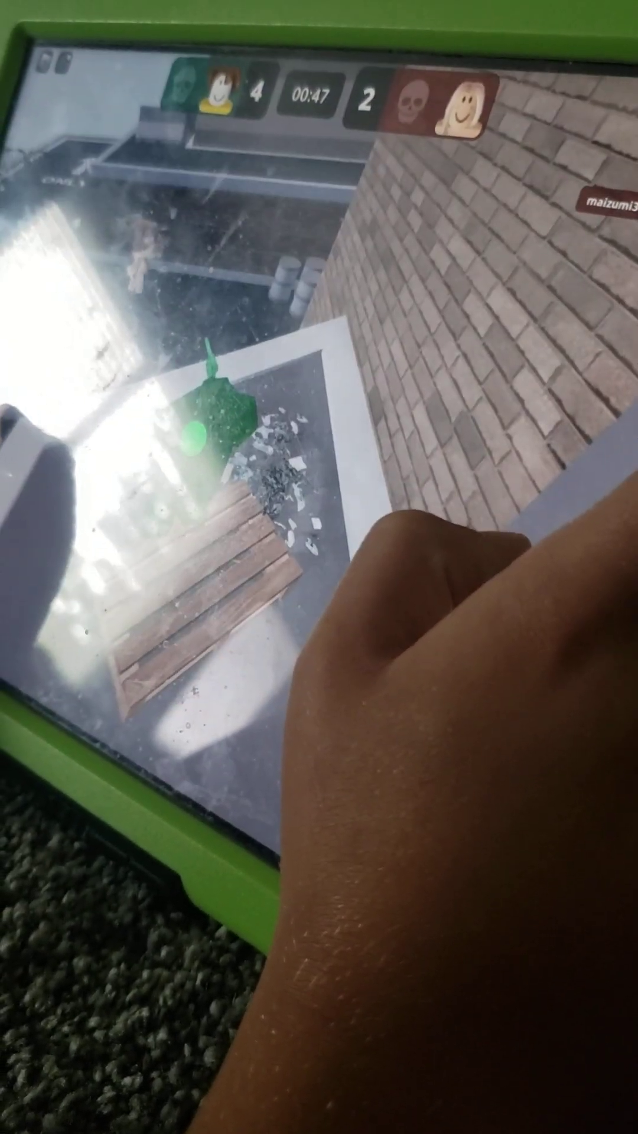
mouse_move(470, 519)
left_mouse_down()
mouse_move(461, 532)
mouse_move(576, 510)
left_mouse_up()
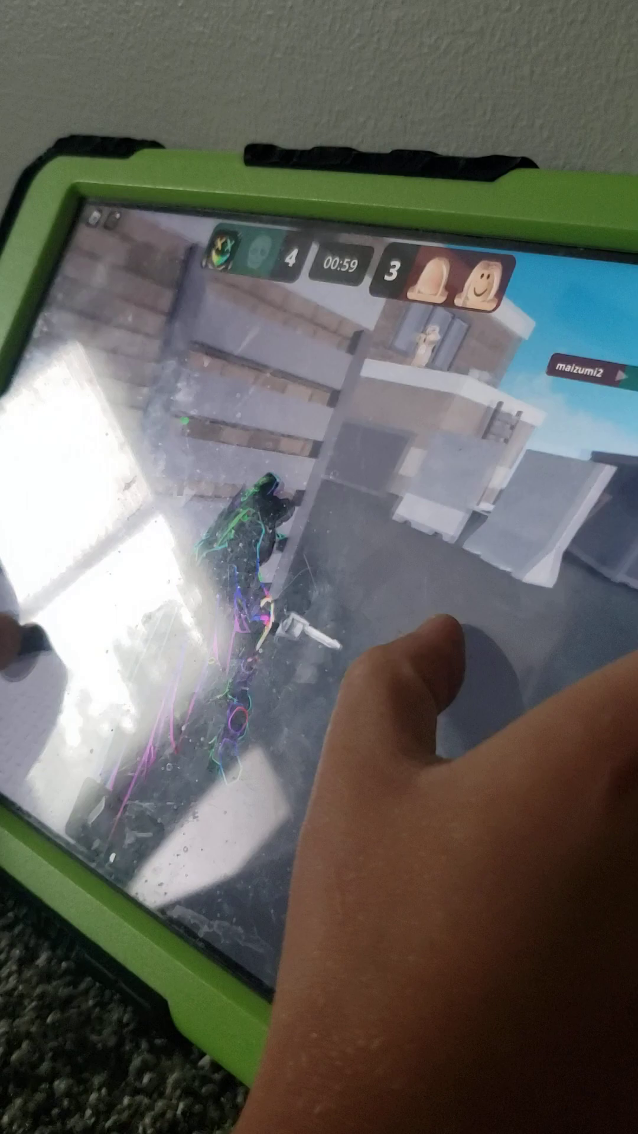
left_click_drag(448, 625, 373, 532)
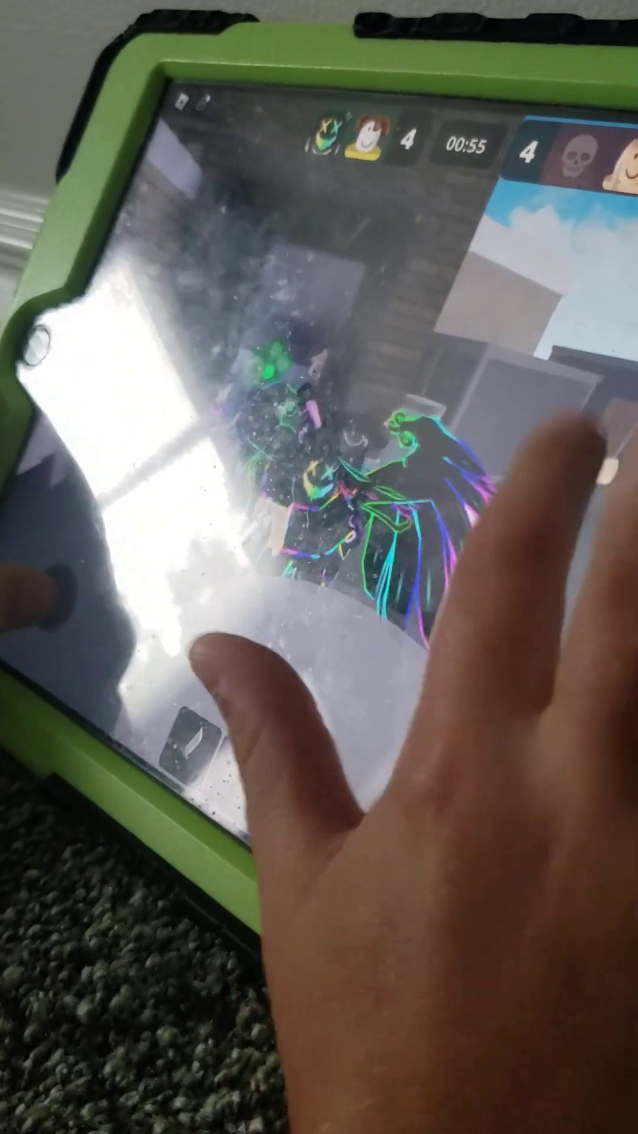
left_click(506, 612)
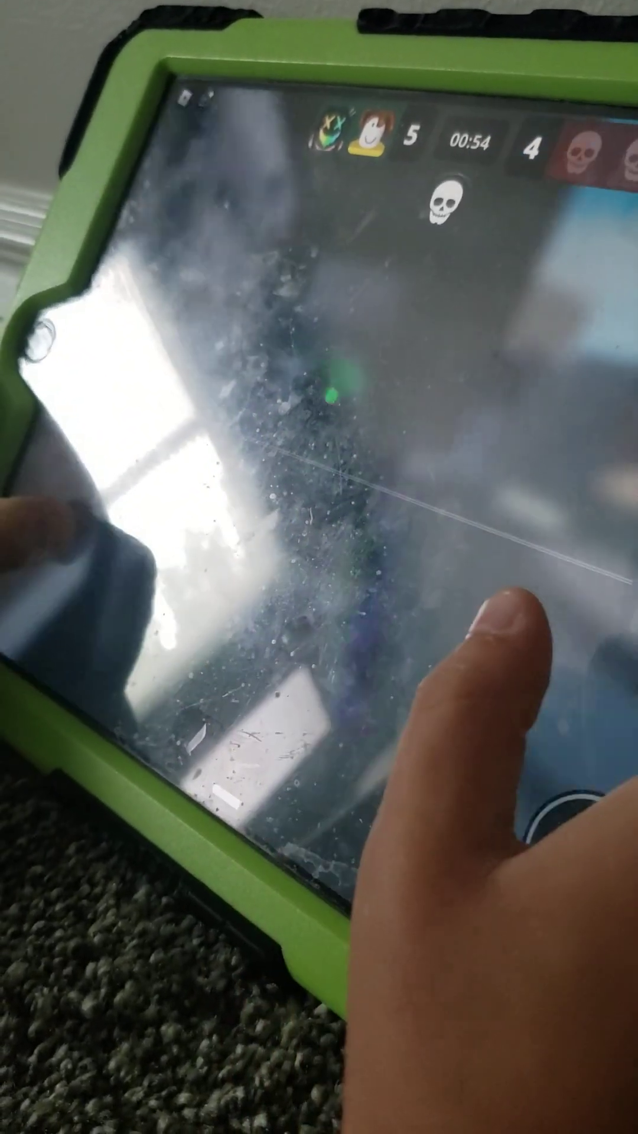